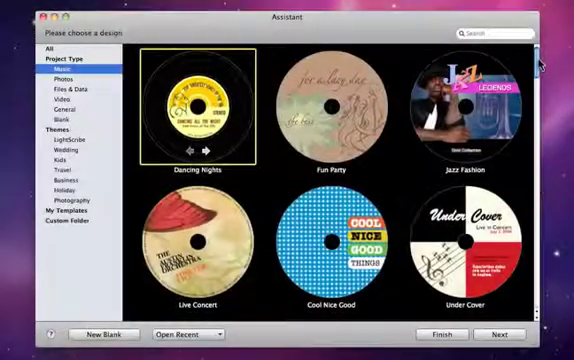
{"action": "mouse_move", "coordinate": [539, 65]}
{"action": "left_mouse_down"}
{"action": "mouse_move", "coordinate": [537, 75]}
{"action": "mouse_move", "coordinate": [537, 62]}
{"action": "left_mouse_up"}
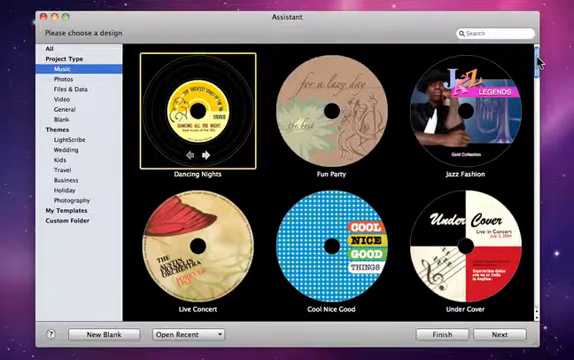
- Flip through the Dancing Nights previews, then view the Wedding and LightScribe theme designs
{"action": "left_click", "coordinate": [208, 156]}
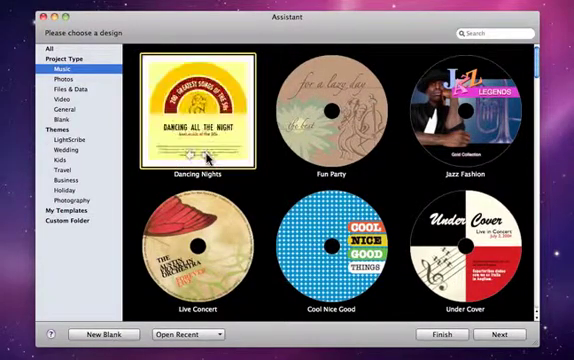
{"action": "left_click", "coordinate": [207, 157]}
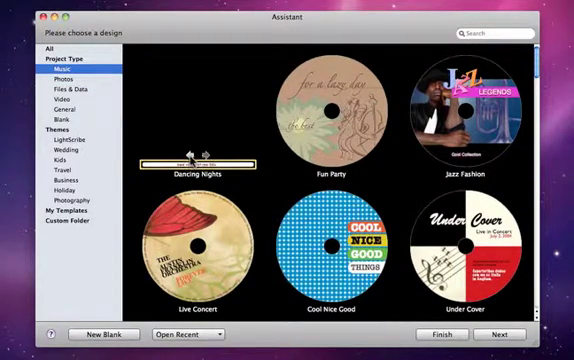
{"action": "left_click", "coordinate": [190, 157]}
{"action": "left_click", "coordinate": [190, 157]}
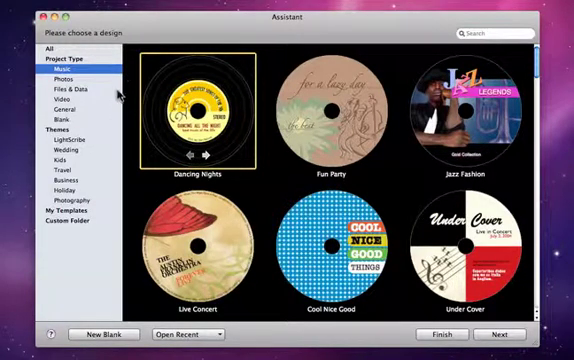
{"action": "left_click", "coordinate": [112, 151]}
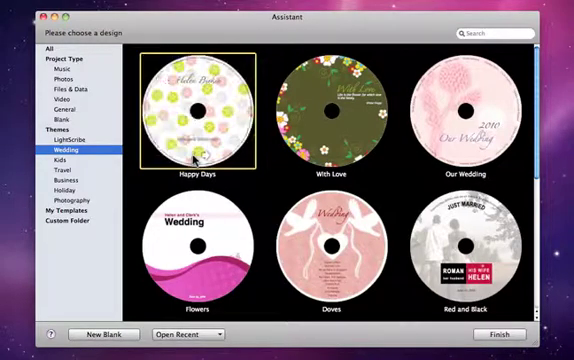
{"action": "left_click", "coordinate": [109, 140]}
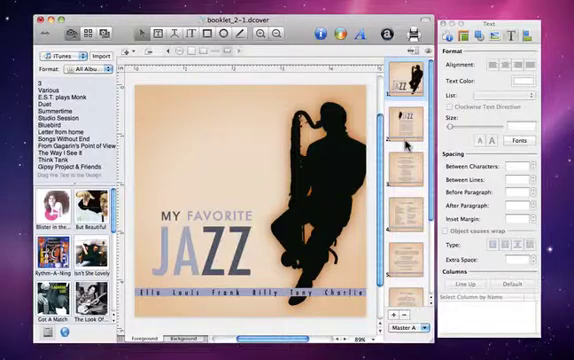
- Go to the Cheek to Cheek page and add a text box right of the lyrics column
{"action": "left_click", "coordinate": [406, 146]}
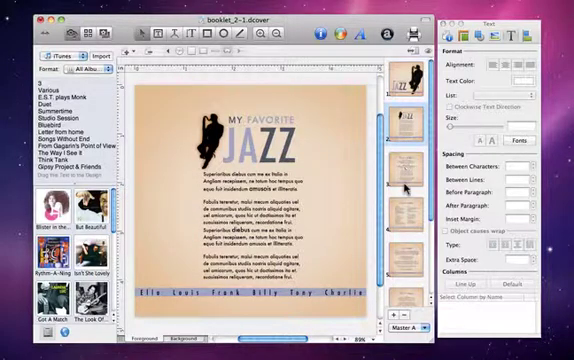
{"action": "left_click", "coordinate": [406, 188]}
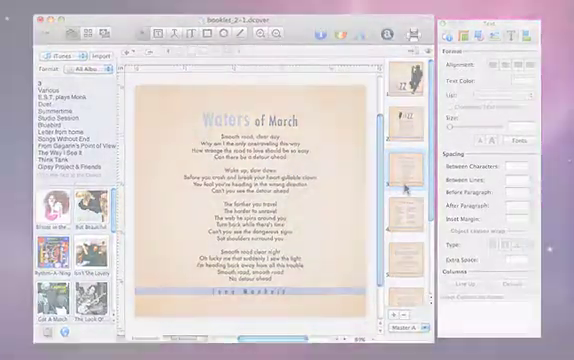
{"action": "left_click", "coordinate": [406, 215]}
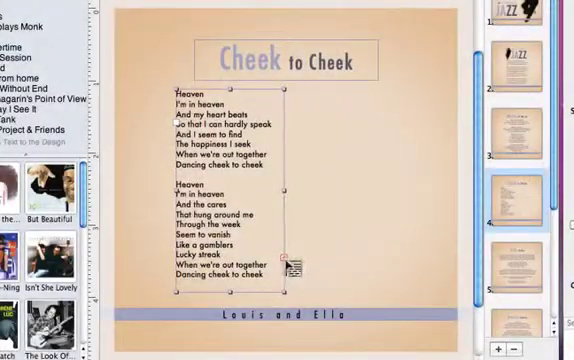
{"action": "left_click_drag", "start_coordinate": [300, 93], "coordinate": [421, 299]}
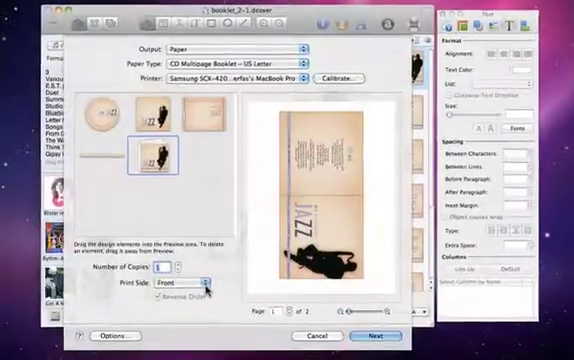
- Set Print Side to Duplex and preview printout pages 2 through 4
{"action": "left_click", "coordinate": [207, 286]}
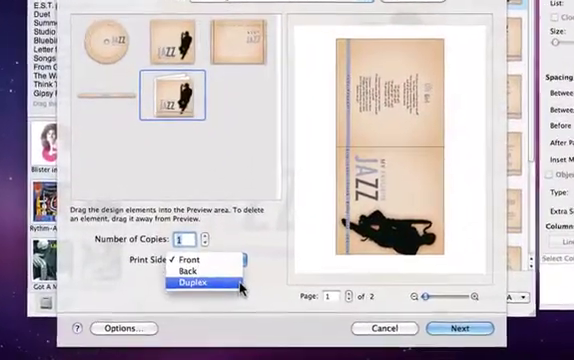
{"action": "left_click", "coordinate": [230, 289]}
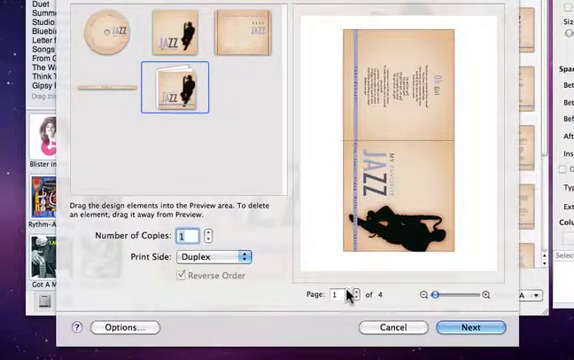
{"action": "left_click", "coordinate": [358, 297]}
{"action": "left_click", "coordinate": [358, 297]}
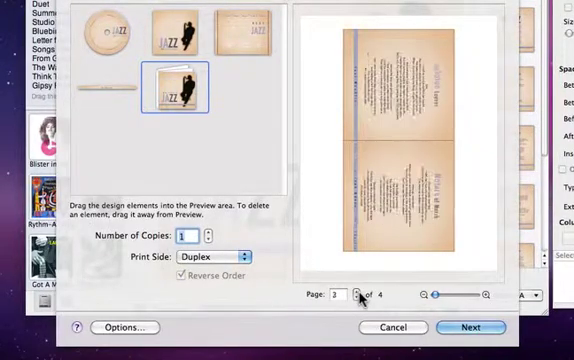
{"action": "left_click", "coordinate": [358, 297]}
{"action": "left_click", "coordinate": [357, 298]}
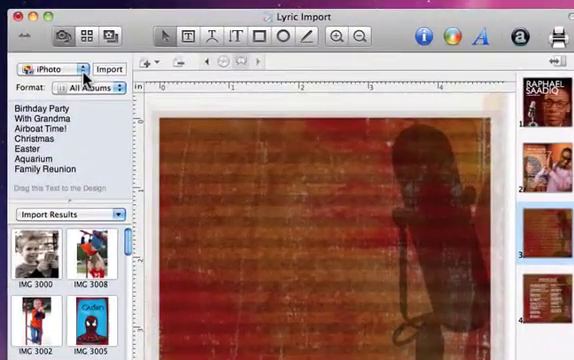
- Import lyrics from the Saadiq MIX! playlist
{"action": "left_click", "coordinate": [83, 69]}
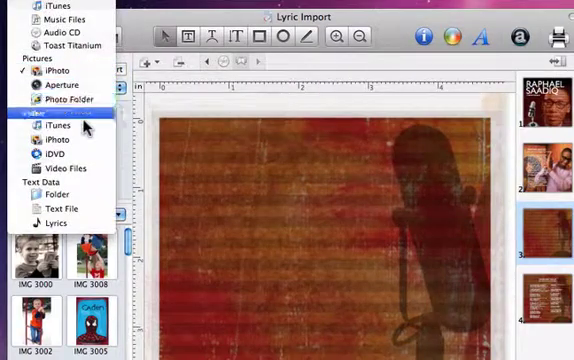
{"action": "left_click", "coordinate": [82, 226]}
{"action": "left_click", "coordinate": [102, 241]}
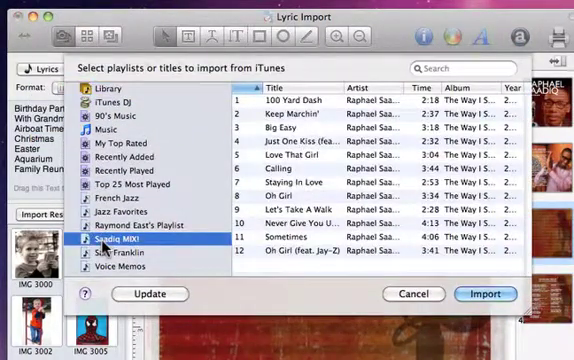
{"action": "key", "text": "Return"}
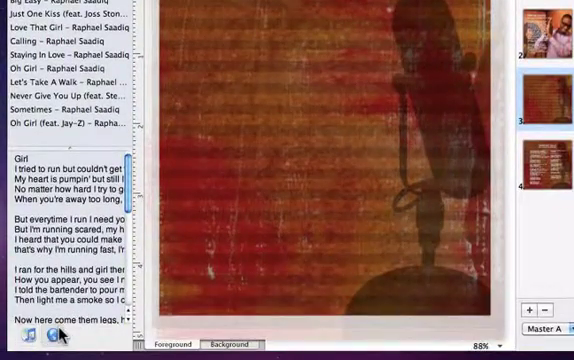
- Place the song lyrics on the page and view the Never Give You Up lyrics page
{"action": "left_click", "coordinate": [56, 335]}
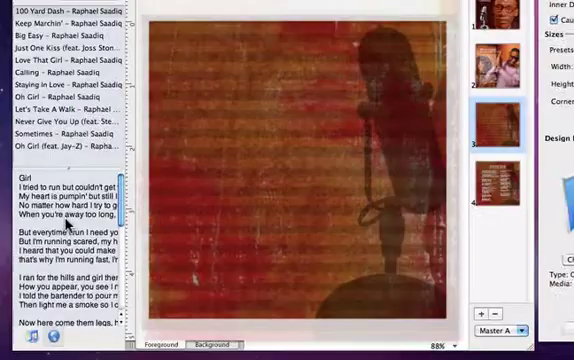
{"action": "mouse_move", "coordinate": [65, 235]}
{"action": "left_mouse_down"}
{"action": "mouse_move", "coordinate": [230, 128]}
{"action": "mouse_move", "coordinate": [226, 123]}
{"action": "left_mouse_up"}
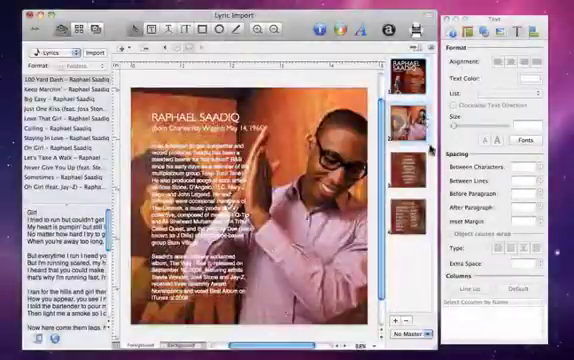
{"action": "left_click", "coordinate": [424, 172]}
{"action": "left_click", "coordinate": [427, 211]}
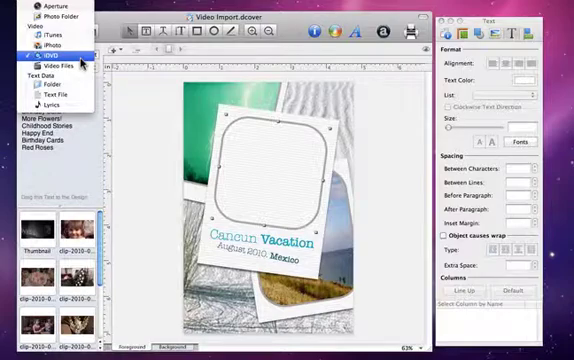
- Import from iDVD by opening the My Cancun Vacation project
{"action": "left_click", "coordinate": [80, 57]}
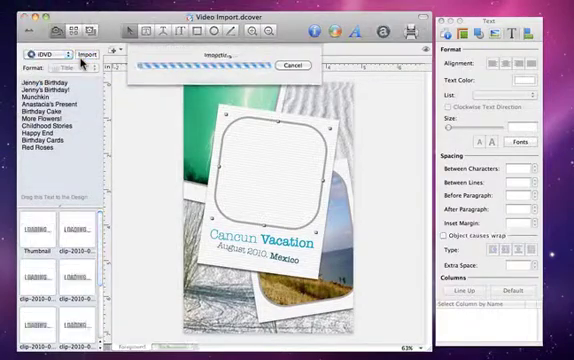
{"action": "left_click", "coordinate": [84, 56]}
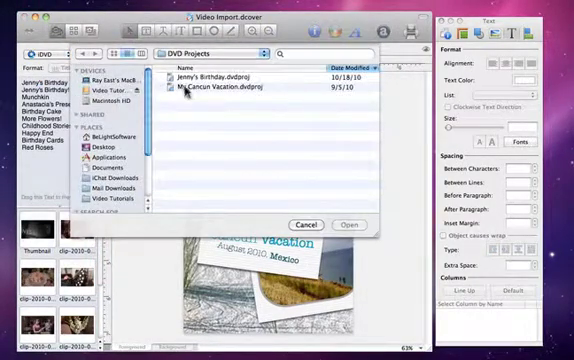
{"action": "left_click", "coordinate": [186, 91]}
{"action": "double_click", "coordinate": [186, 91]}
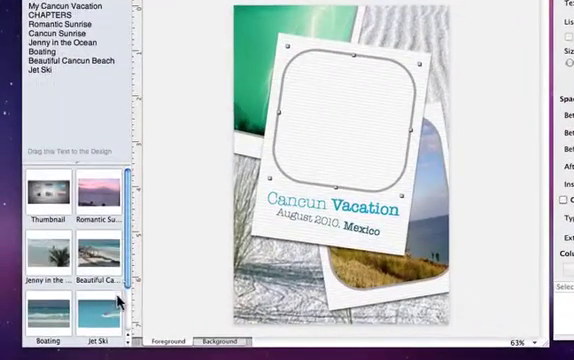
- Place a later frame of the Jet Ski clip into the rounded photo frame
{"action": "left_click_drag", "start_coordinate": [118, 300], "coordinate": [291, 171]}
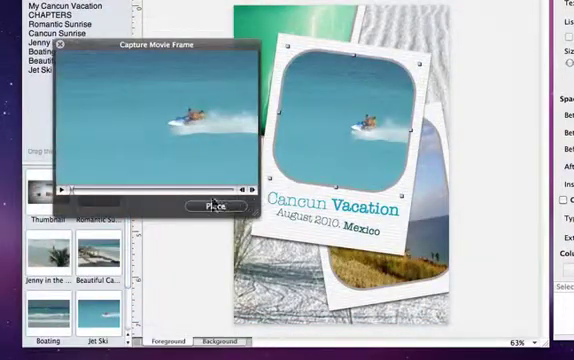
{"action": "mouse_move", "coordinate": [113, 190]}
{"action": "left_mouse_down"}
{"action": "mouse_move", "coordinate": [148, 190]}
{"action": "mouse_move", "coordinate": [126, 196]}
{"action": "left_mouse_up"}
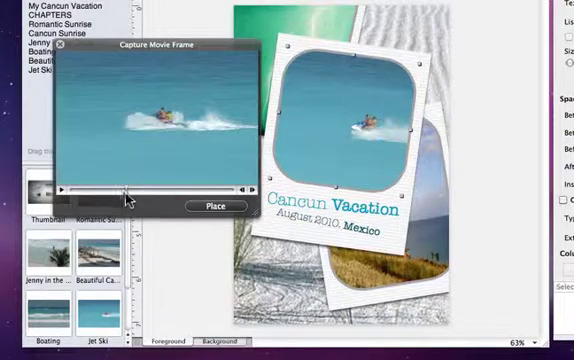
{"action": "left_click", "coordinate": [212, 207]}
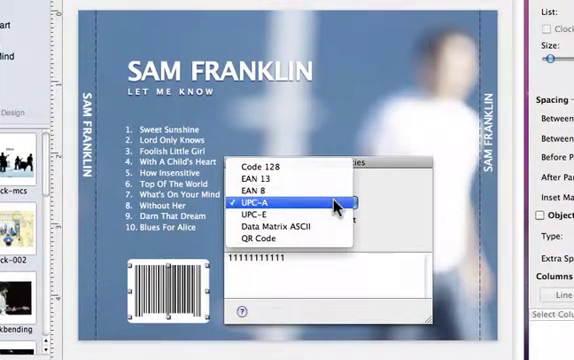
{"action": "left_click", "coordinate": [337, 203]}
{"action": "key", "text": "Tab"}
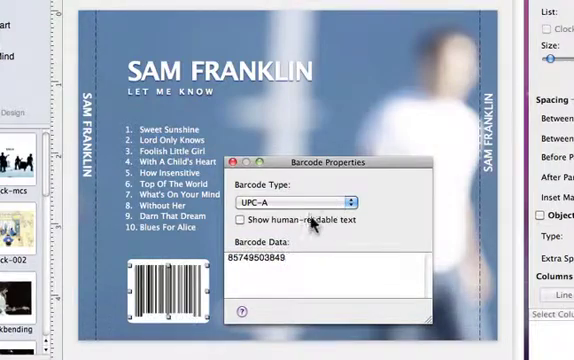
{"action": "left_click", "coordinate": [243, 220]}
{"action": "key", "text": "Escape"}
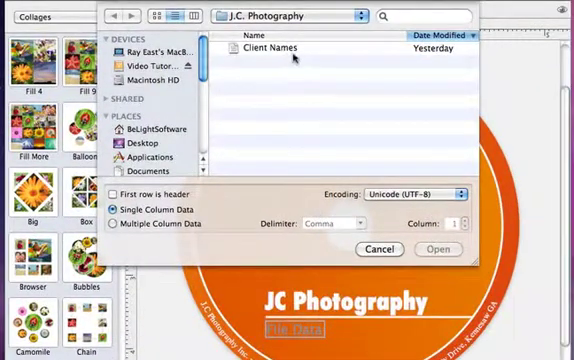
- Load the Client Names file as the label's data-field list
{"action": "left_click", "coordinate": [294, 50]}
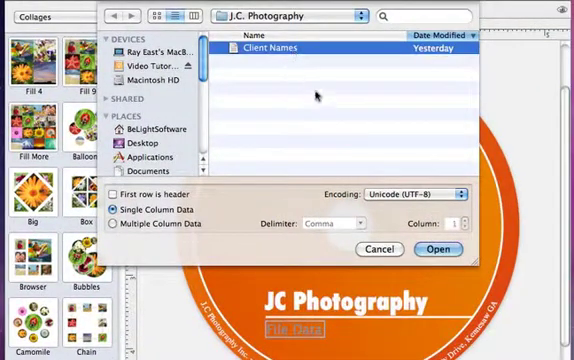
{"action": "left_click", "coordinate": [428, 253]}
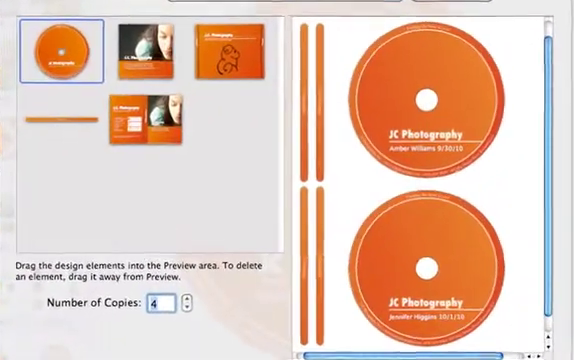
- Advance the Avery Full-Face CD Labels print preview to the next page
{"action": "left_click", "coordinate": [333, 344]}
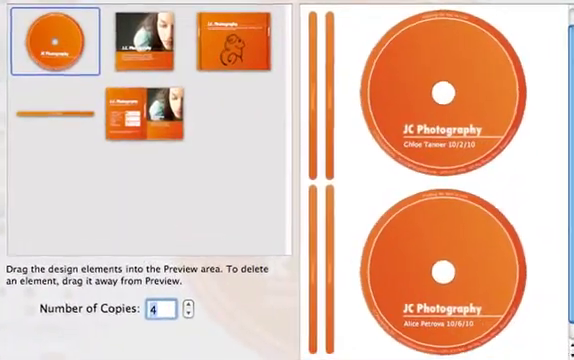